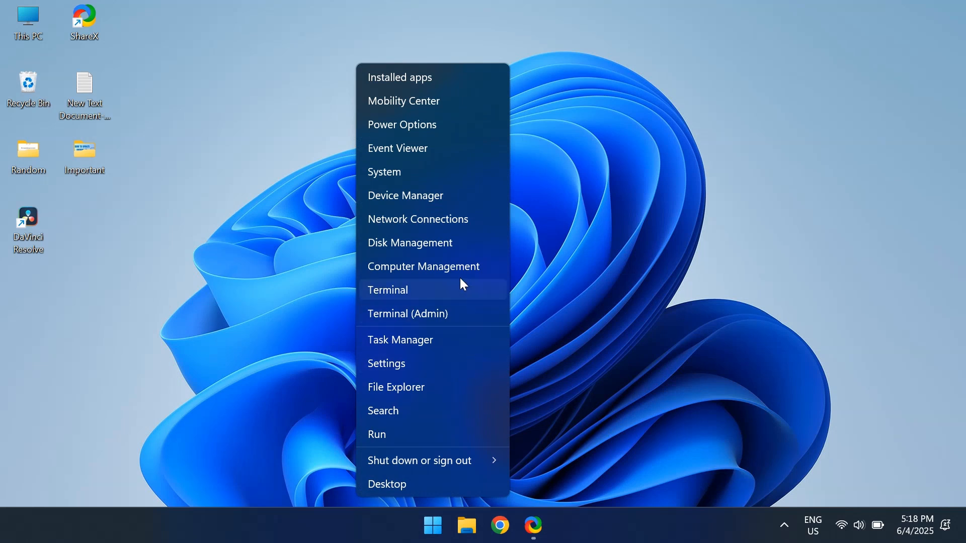
# - Open Disk Management and bring up the partition layout of Disk 0
pyautogui.click(485, 246)
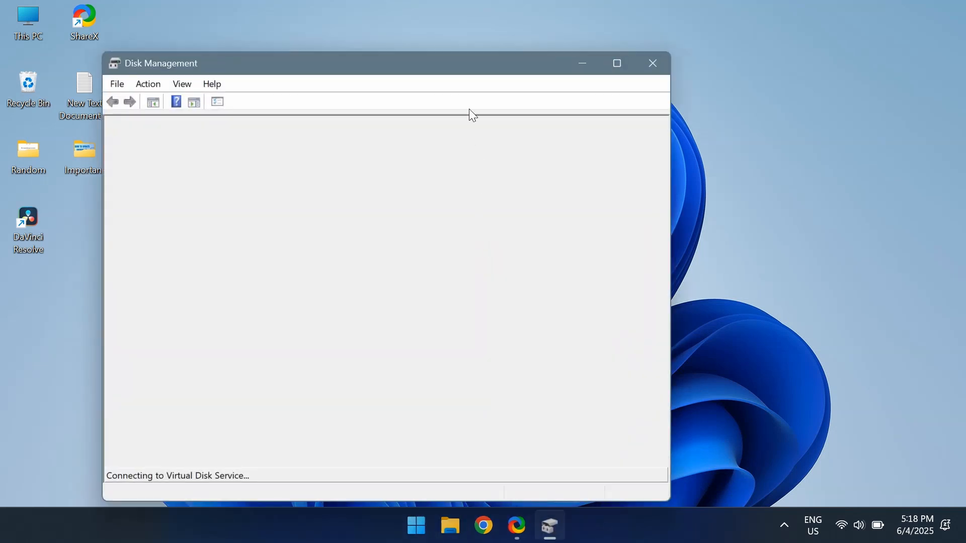
pyautogui.moveTo(465, 62); pyautogui.dragTo(547, 53)
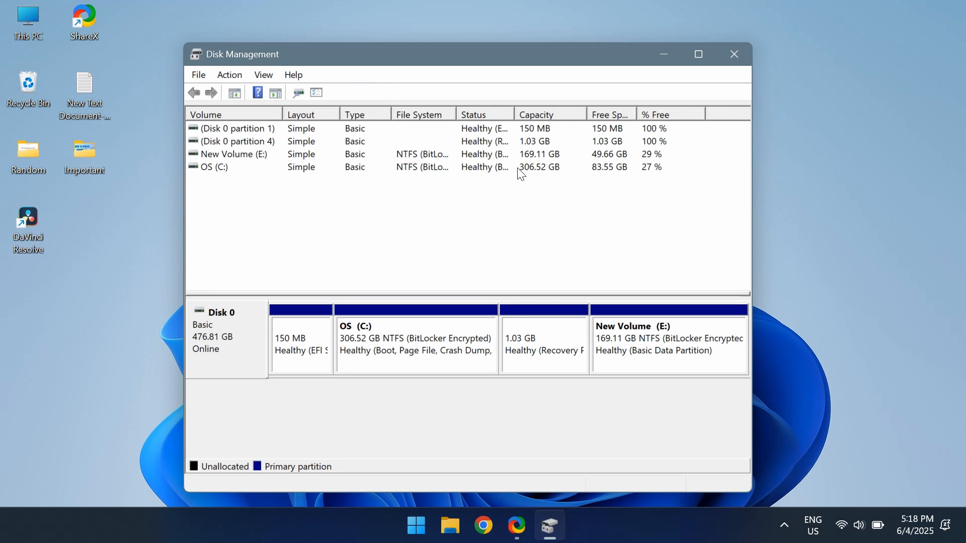
pyautogui.click(375, 346)
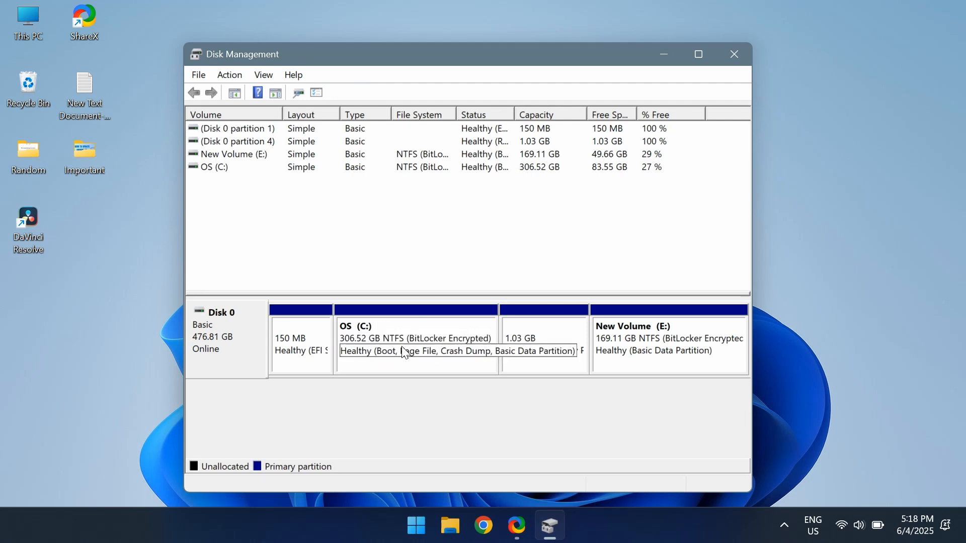
pyautogui.click(654, 358)
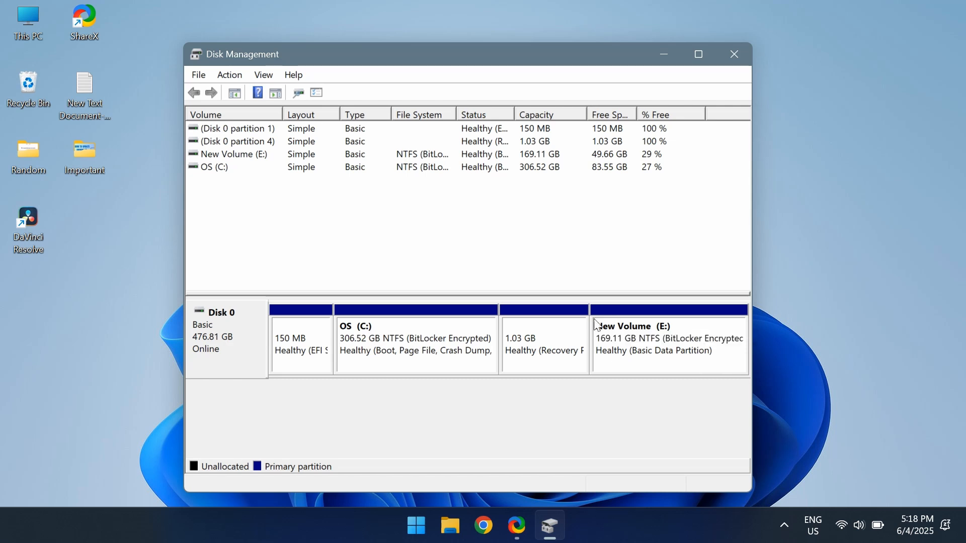
# - Shrink the New Volume (E:) partition by 10240 MB to free up unallocated space
pyautogui.rightClick(614, 365)
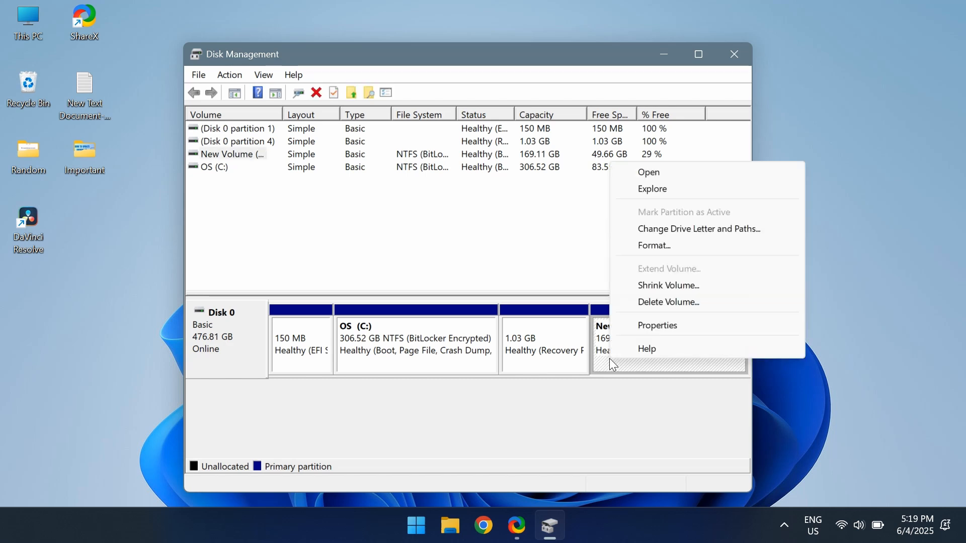
pyautogui.click(682, 287)
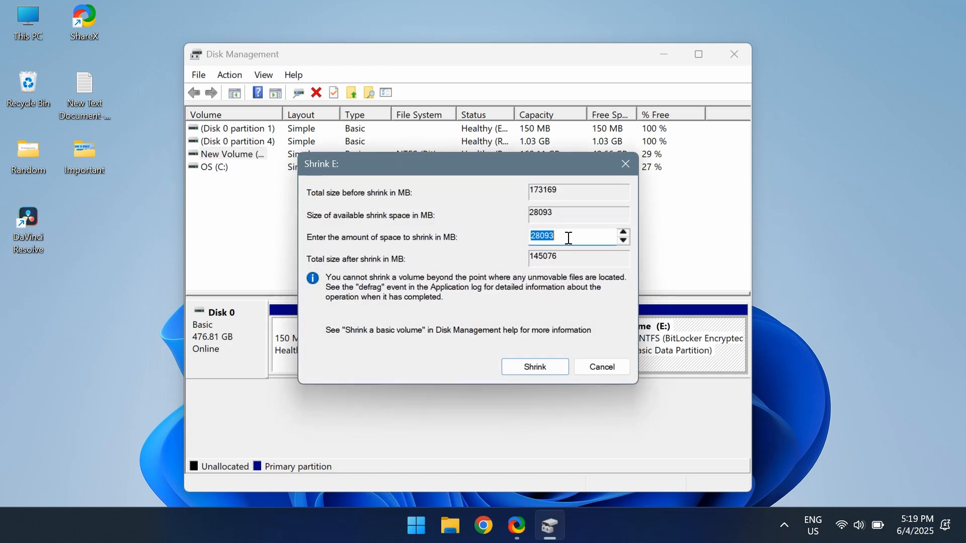
pyautogui.write('10240')
pyautogui.click(536, 368)
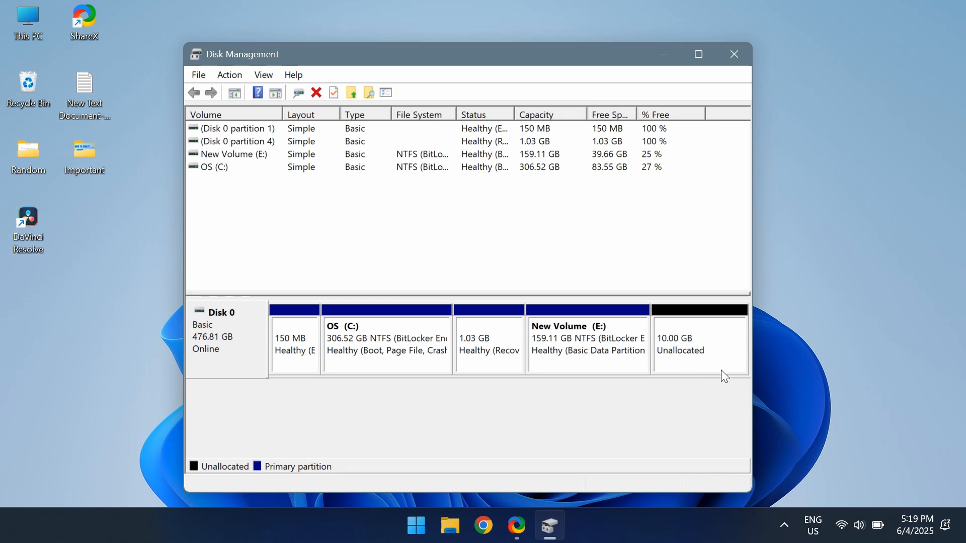
# - Start a new simple volume in the 10.00 GB unallocated space, using the full 10240 MB as its size
pyautogui.rightClick(667, 335)
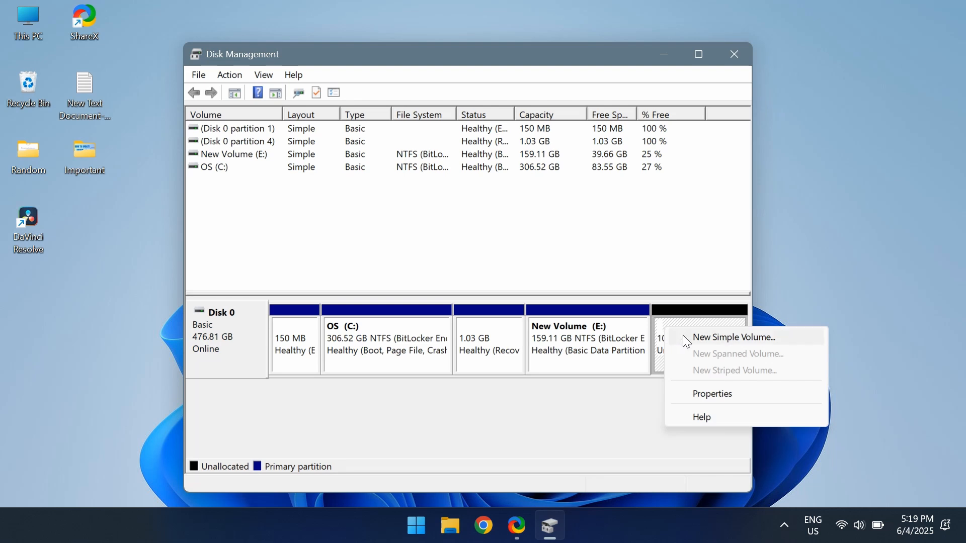
pyautogui.click(685, 338)
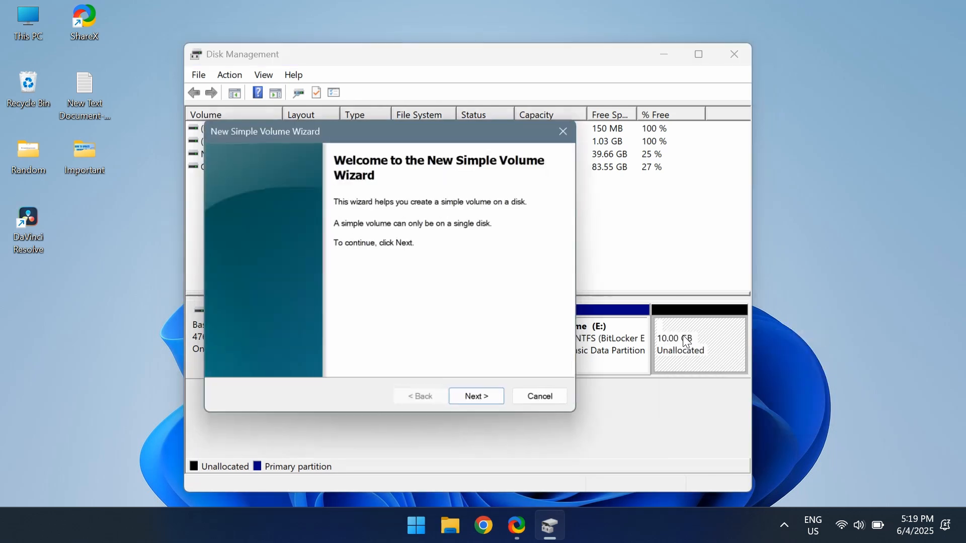
pyautogui.moveTo(463, 130); pyautogui.dragTo(517, 130)
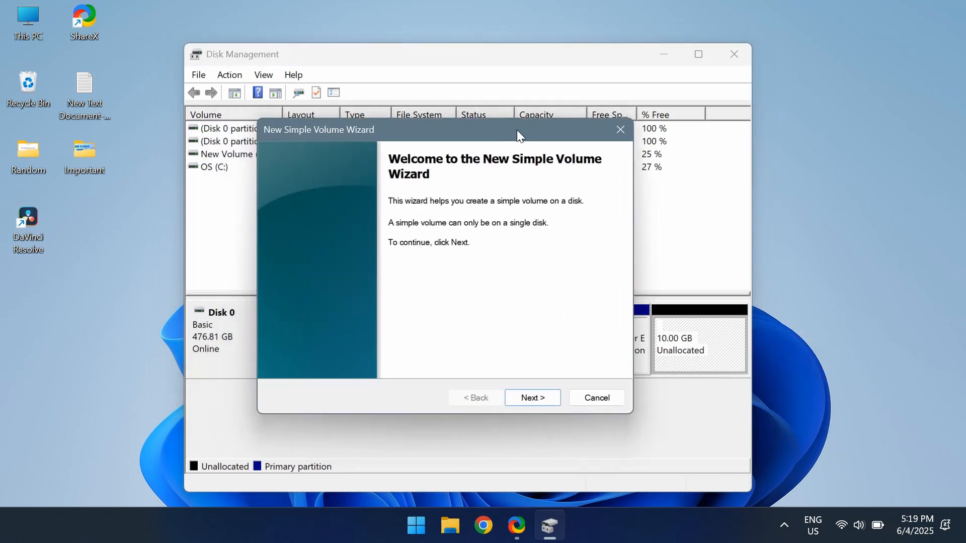
pyautogui.click(534, 393)
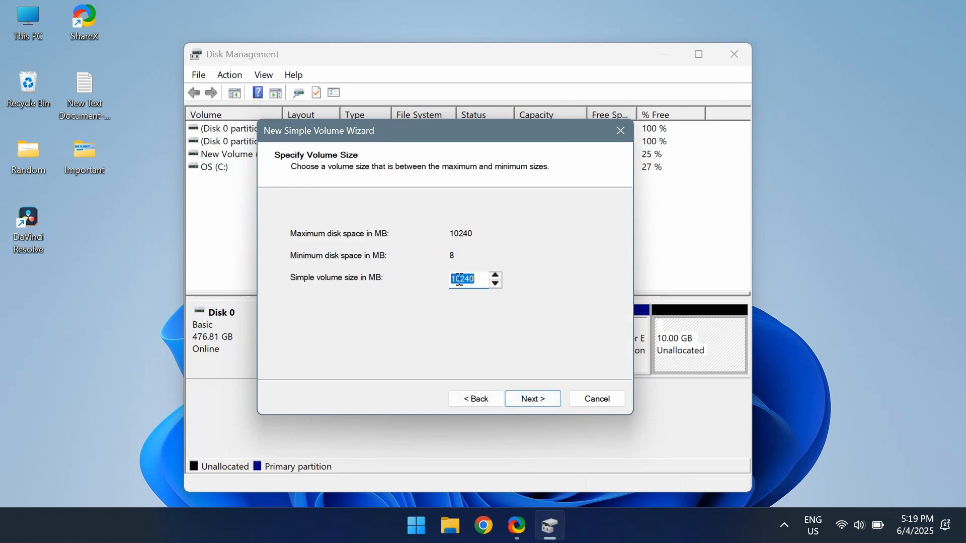
pyautogui.click(477, 279)
pyautogui.click(531, 397)
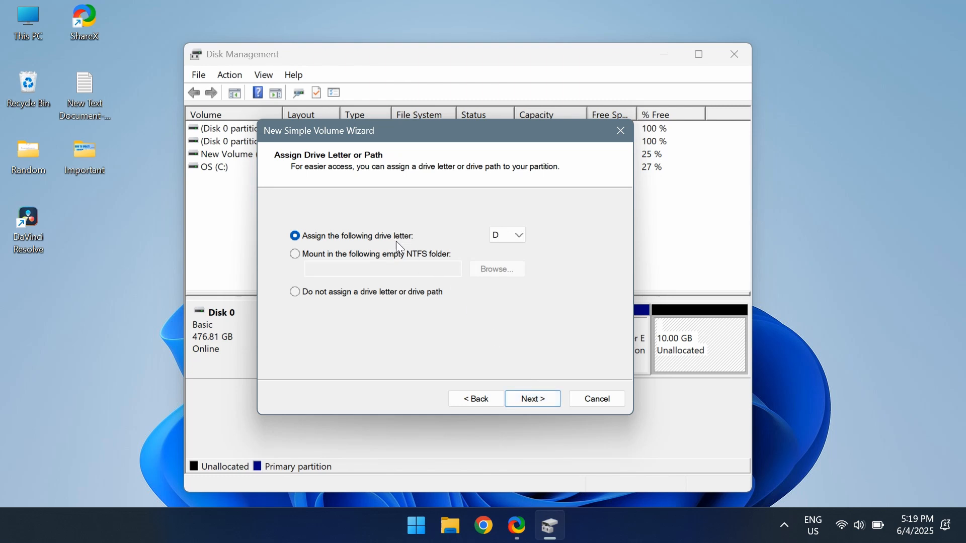
# - Assign drive letter D to the new simple volume
pyautogui.click(501, 240)
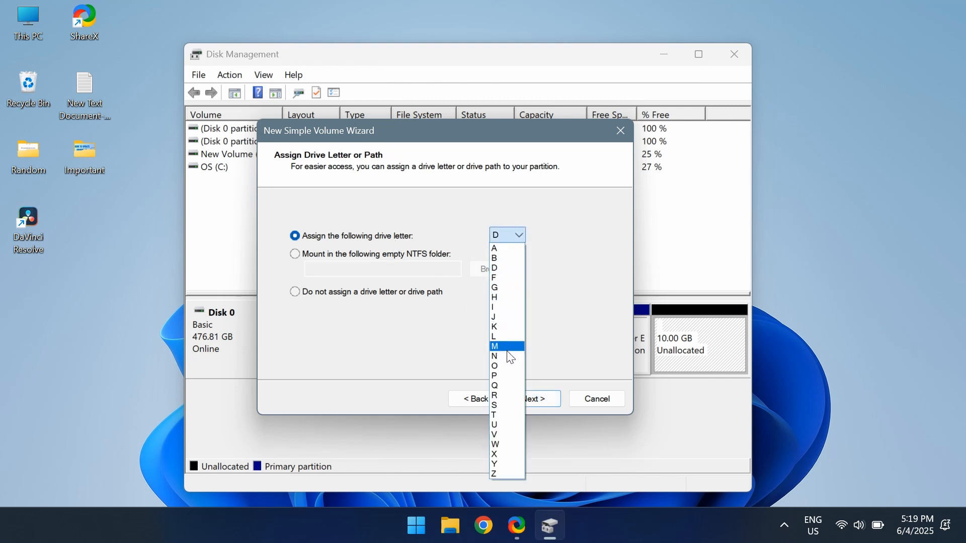
pyautogui.click(502, 269)
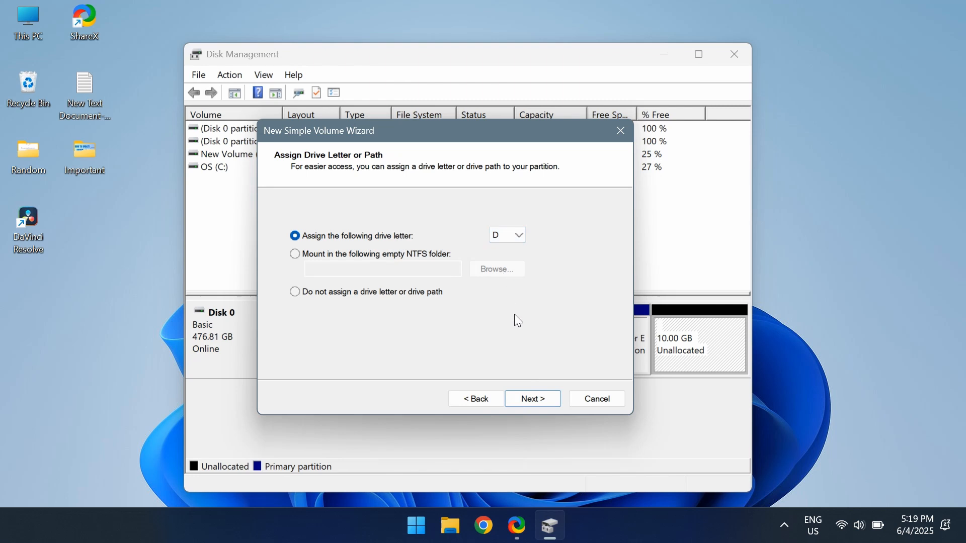
pyautogui.click(544, 410)
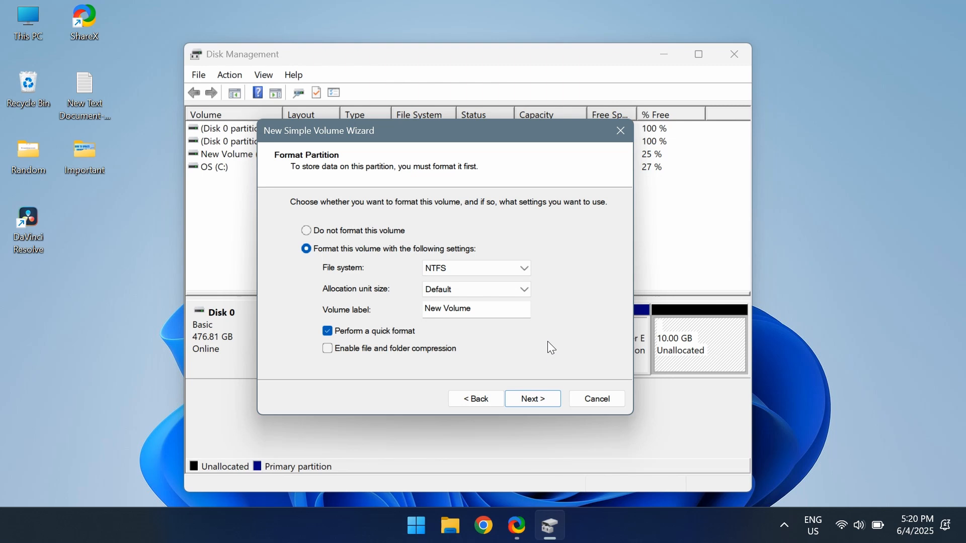
# - Create the volume with an NTFS quick format, default allocation unit size and the label New Volume, after reviewing the settings summary
pyautogui.click(542, 401)
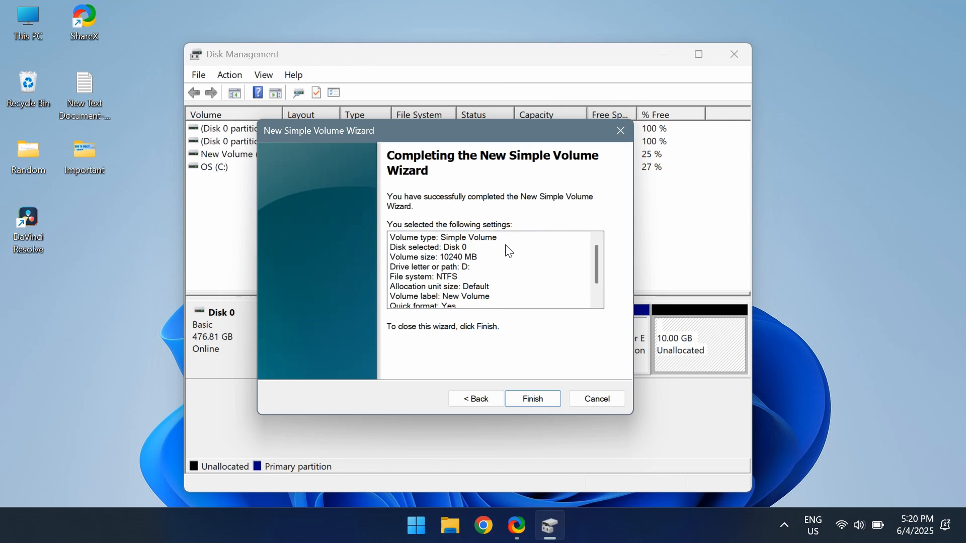
pyautogui.scroll(-2, 543, 270)
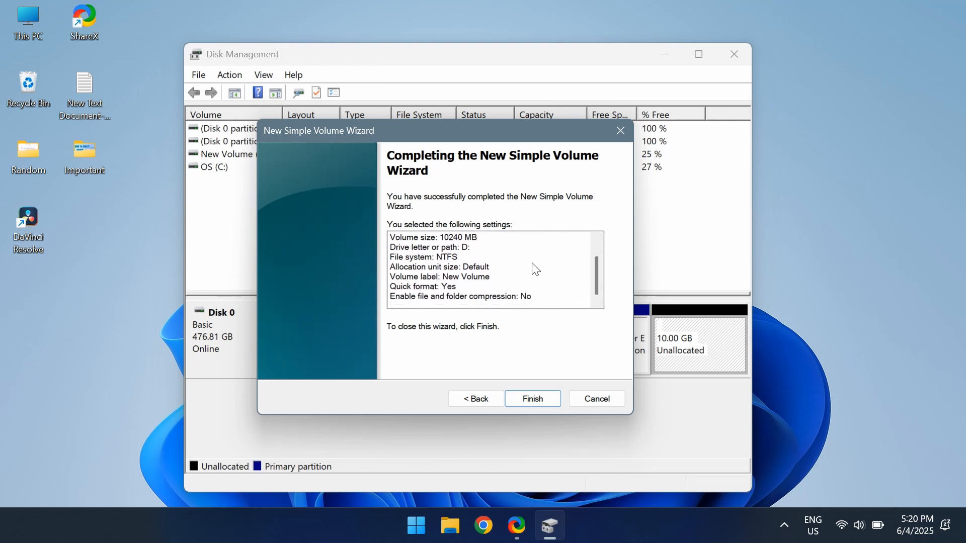
pyautogui.click(546, 397)
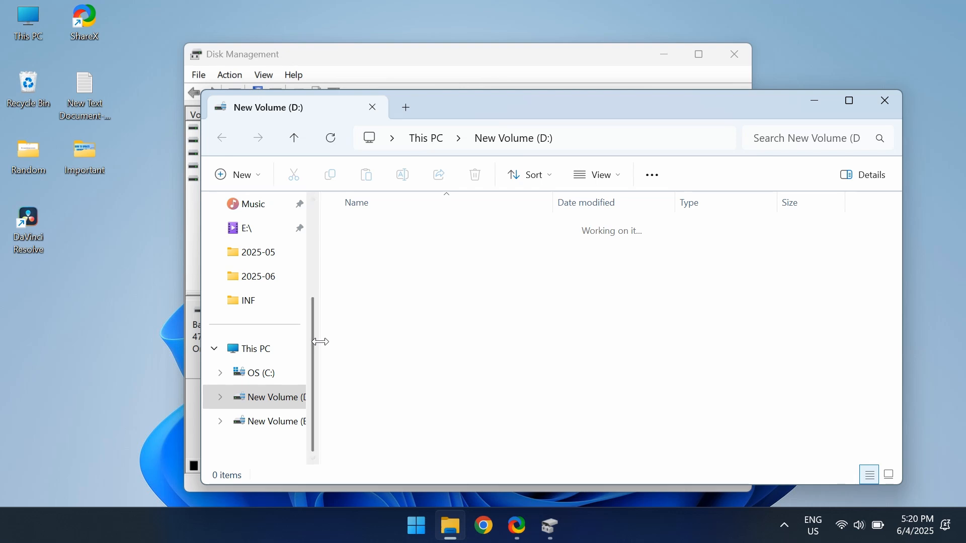
# - Widen File Explorer's navigation pane and go to This PC to view the drives
pyautogui.moveTo(319, 338); pyautogui.dragTo(379, 338)
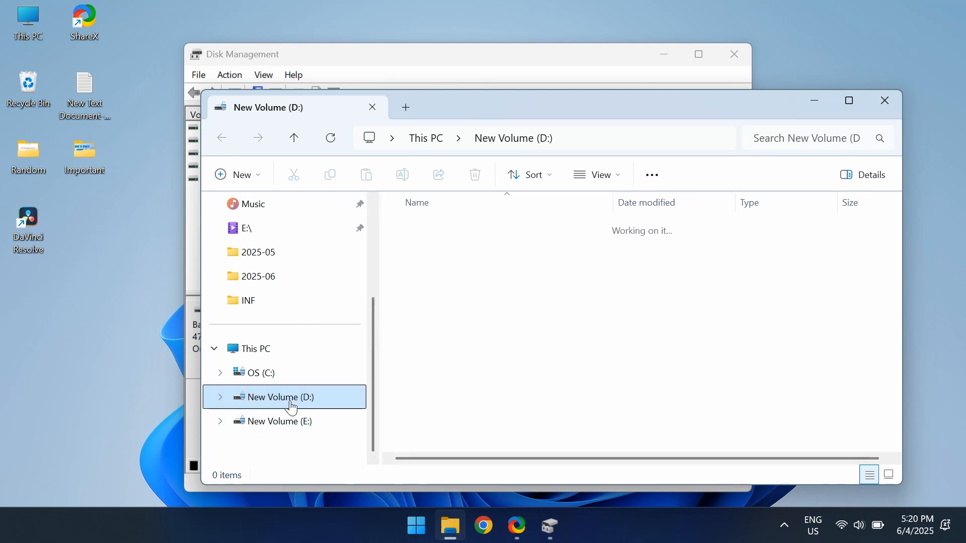
pyautogui.click(425, 139)
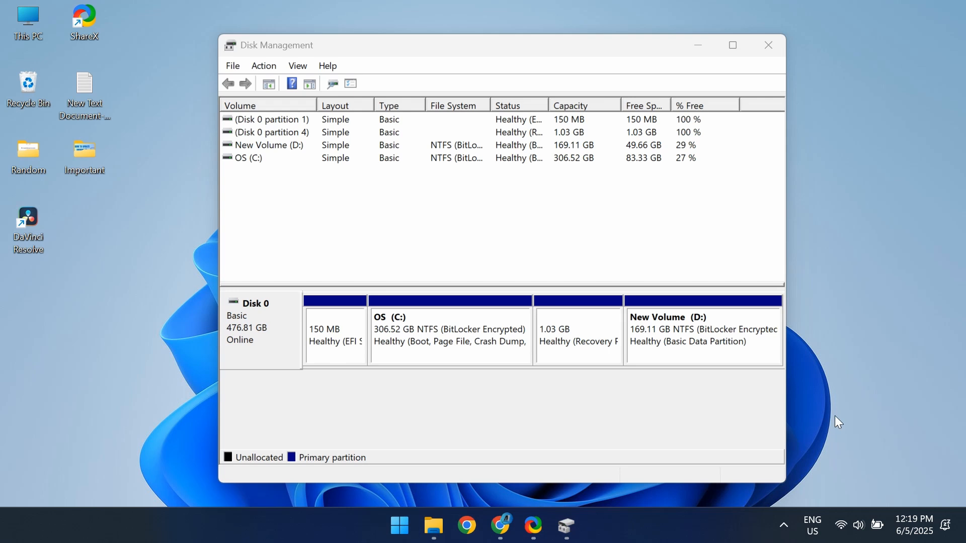
# - Find Command Prompt through Windows search and run it as administrator, with its window in front of Disk Management
pyautogui.press('super')
pyautogui.write('co')
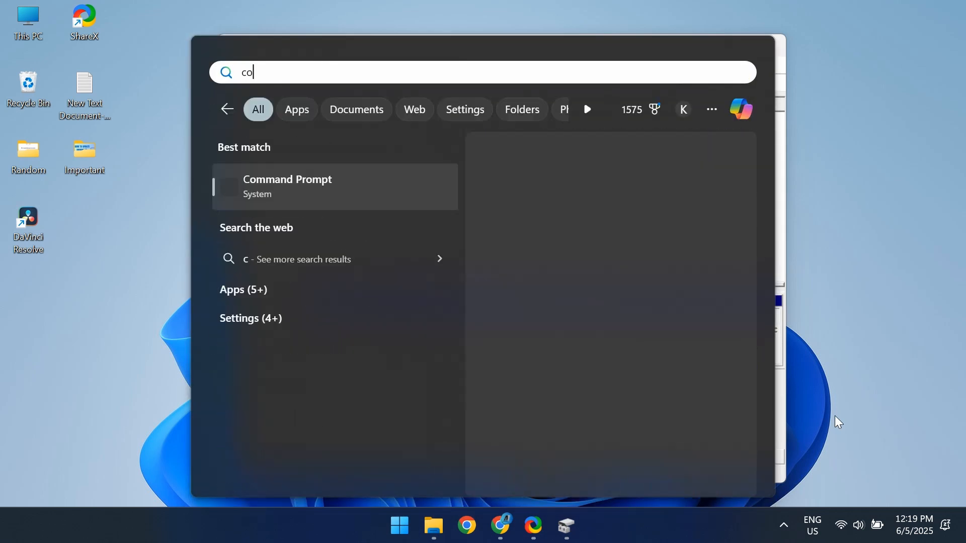
pyautogui.write('mmand prompt')
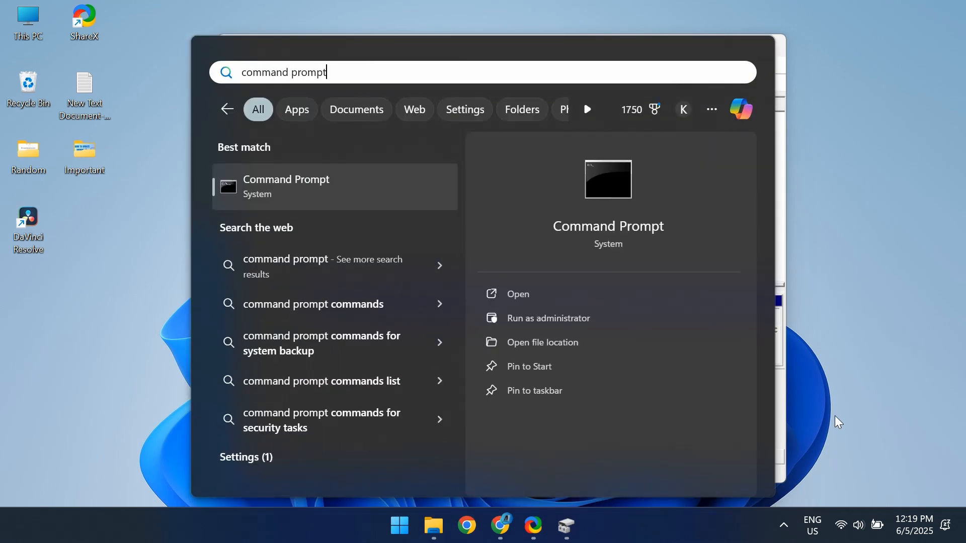
pyautogui.click(581, 324)
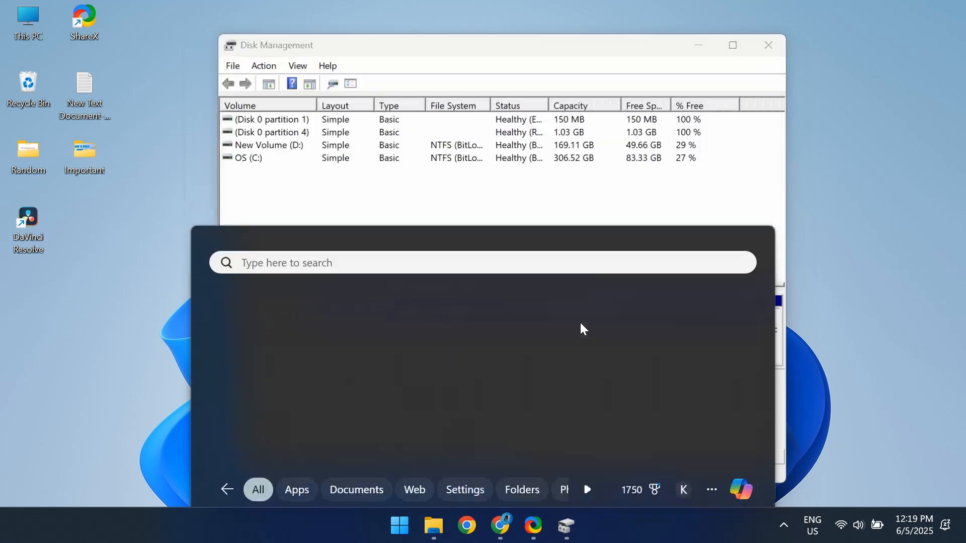
pyautogui.click(438, 381)
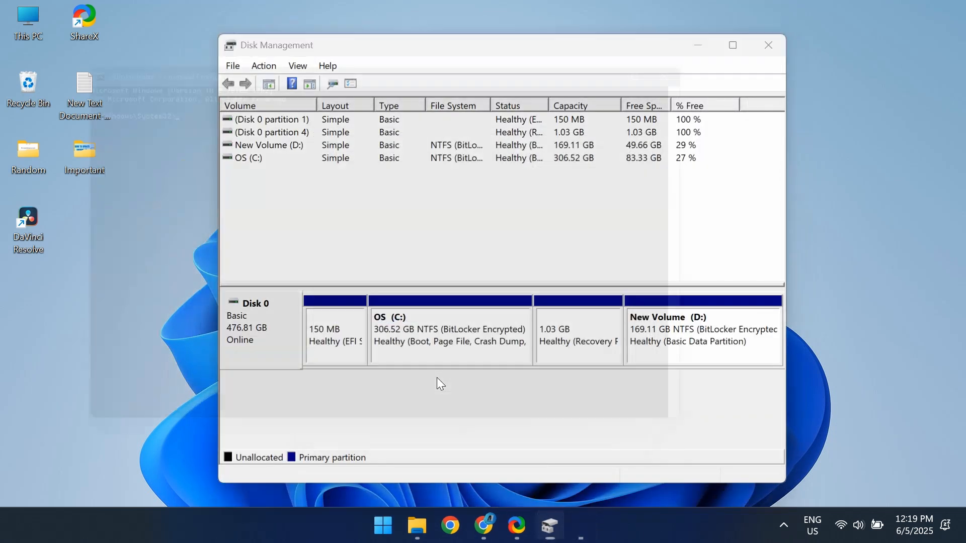
pyautogui.moveTo(424, 59); pyautogui.dragTo(521, 78)
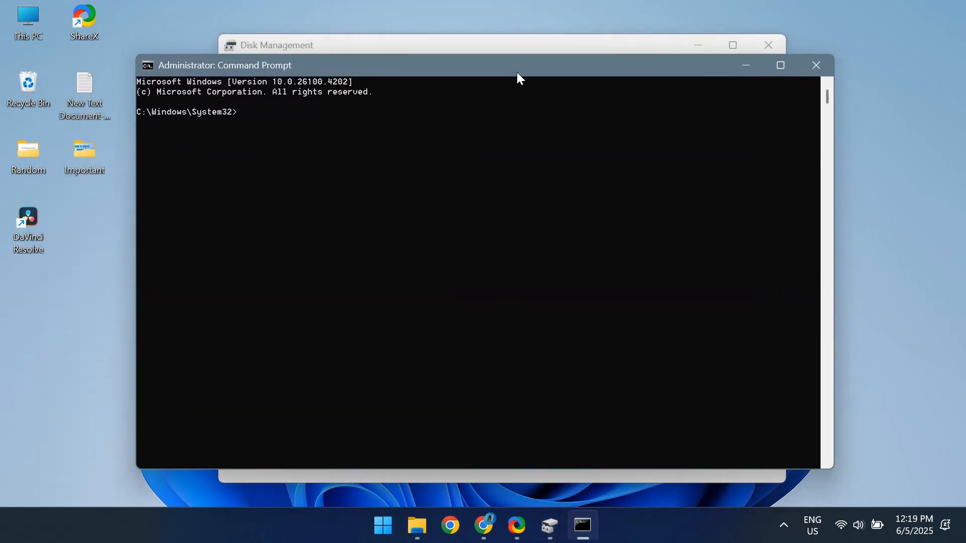
# - Start diskpart and list the computer's disks
pyautogui.write('diskpart')
pyautogui.press('Return')
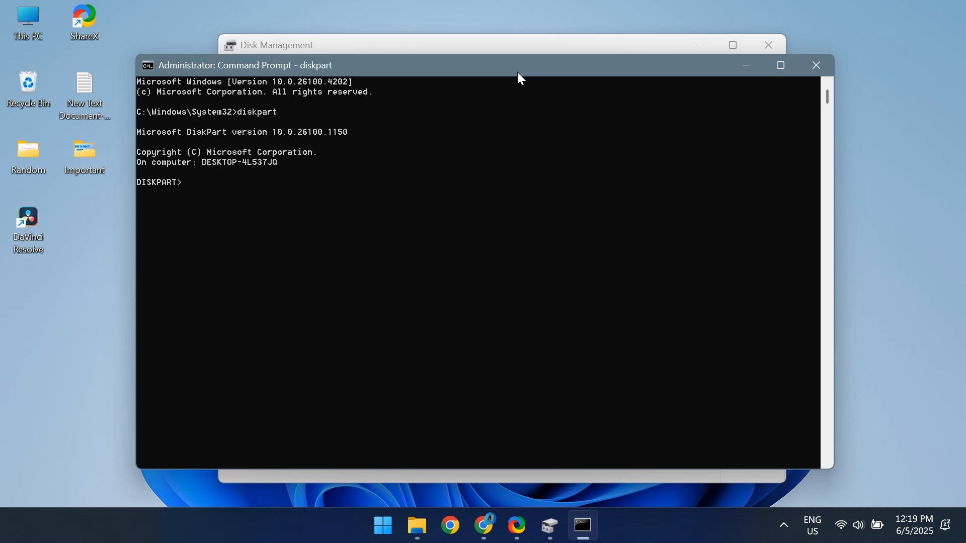
pyautogui.write('list disk')
pyautogui.press('Return')
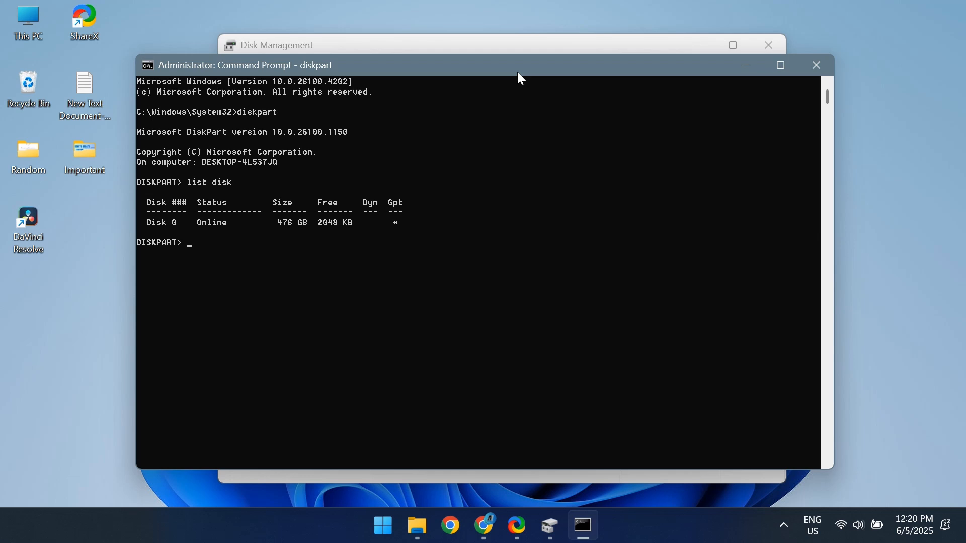
# - Select disk 0 in DiskPart and list the volumes
pyautogui.write('select disk 0')
pyautogui.press('Return')
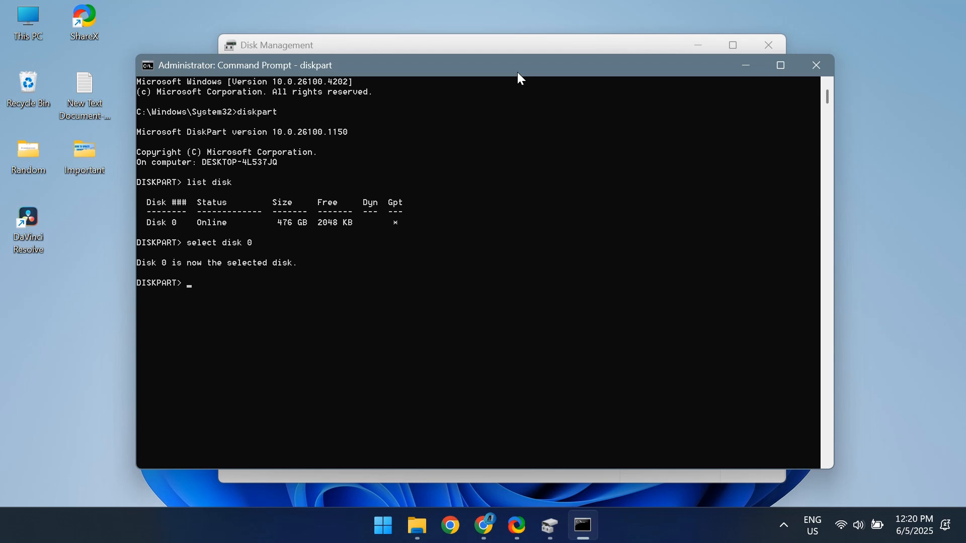
pyautogui.write('list volume')
pyautogui.press('Return')
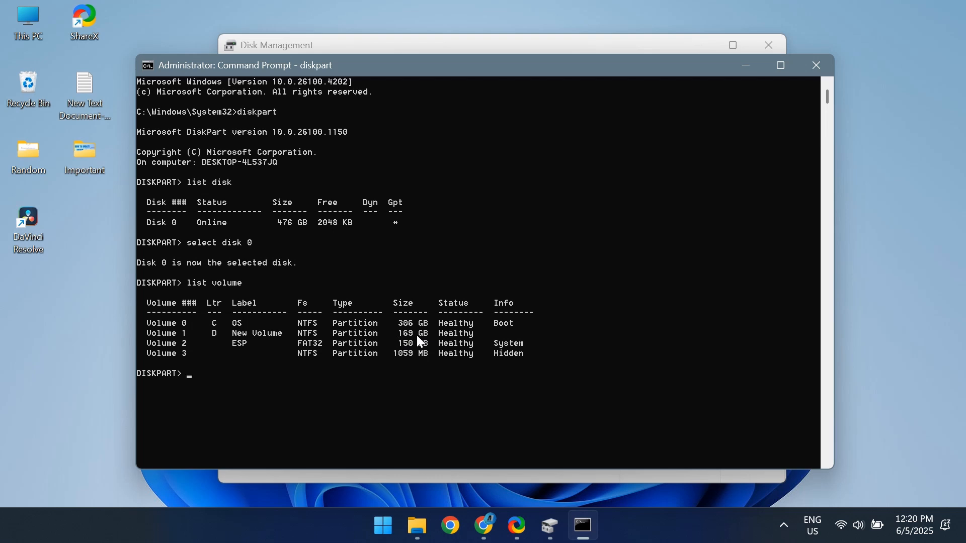
# - Select volume 1 in DiskPart and shrink it with desired=10240
pyautogui.write('select volume 1')
pyautogui.press('Return')
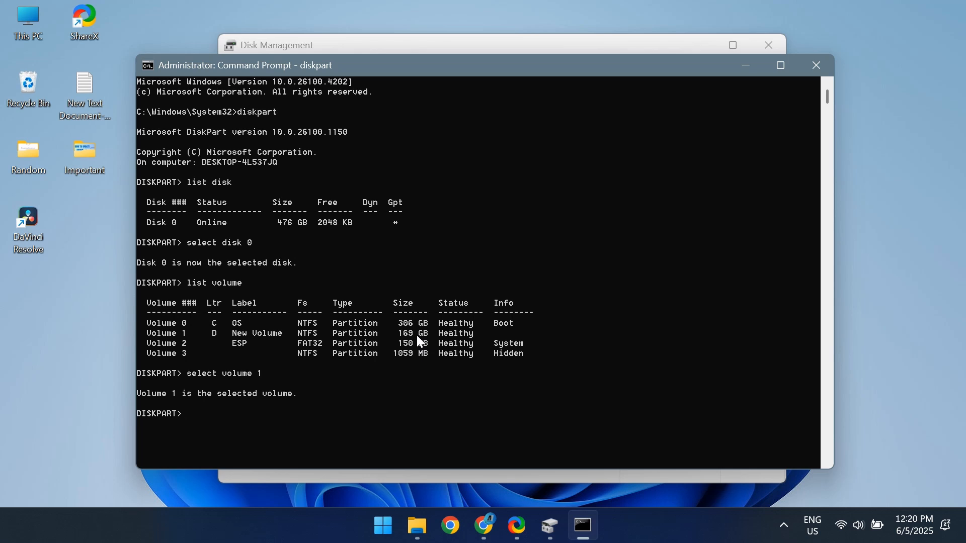
pyautogui.write('shrink desired=10240')
pyautogui.press('Return')
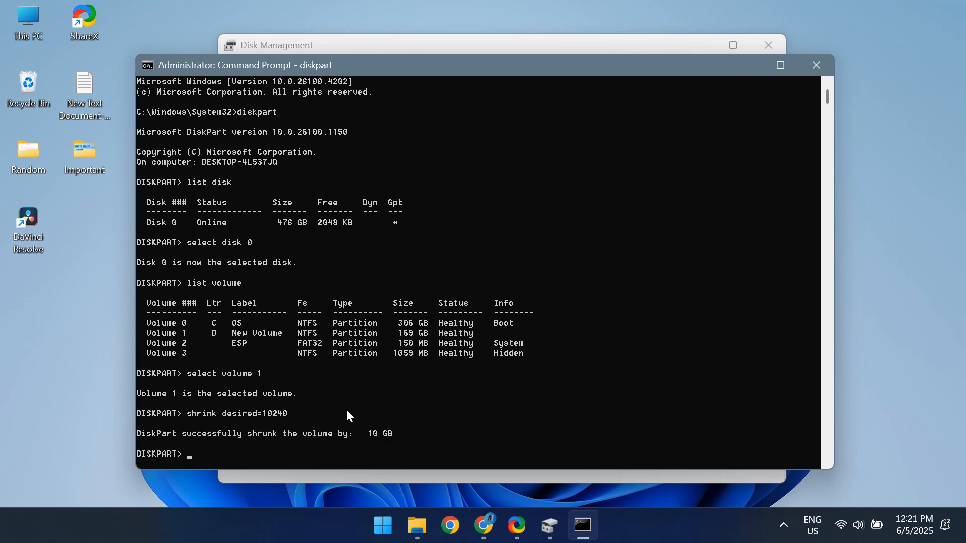
# - List the disks again to check the free space and select disk 0
pyautogui.write('list disk')
pyautogui.press('Return')
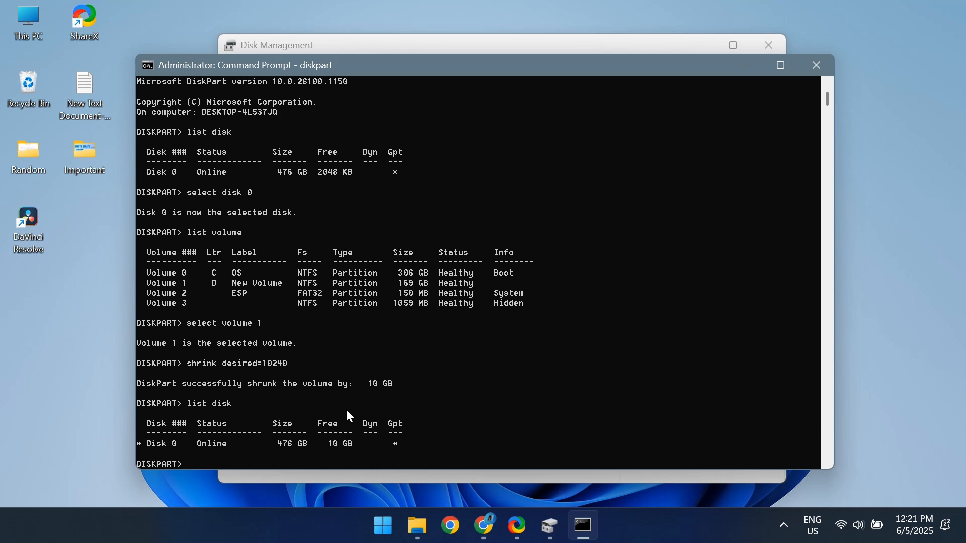
pyautogui.write('select disk 0')
pyautogui.press('Return')
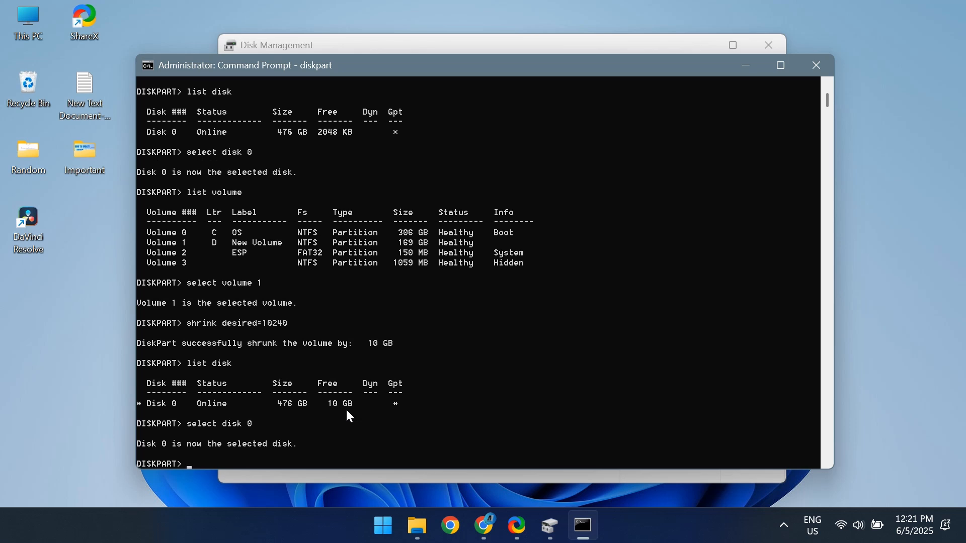
# - Create a primary partition in the free space of disk 0
pyautogui.write('create partition primary')
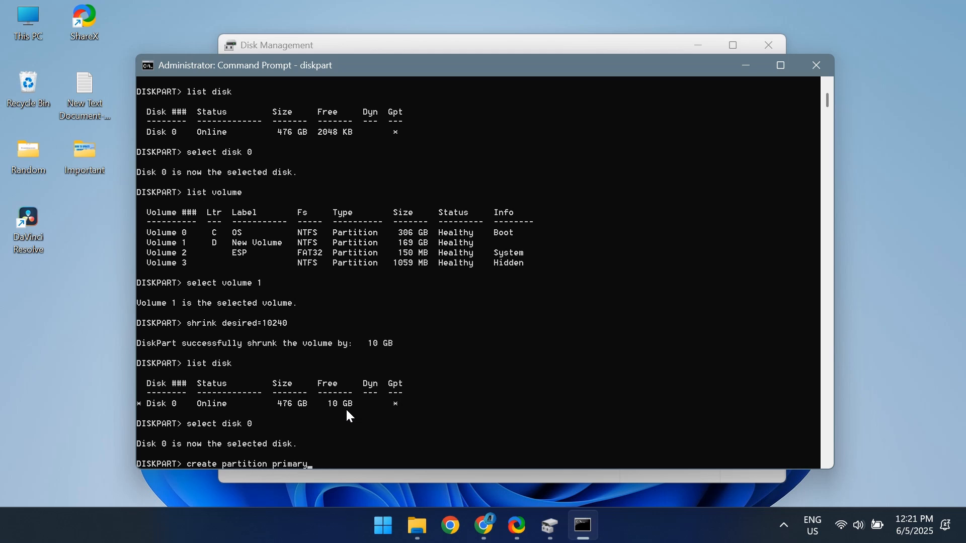
pyautogui.press('Return')
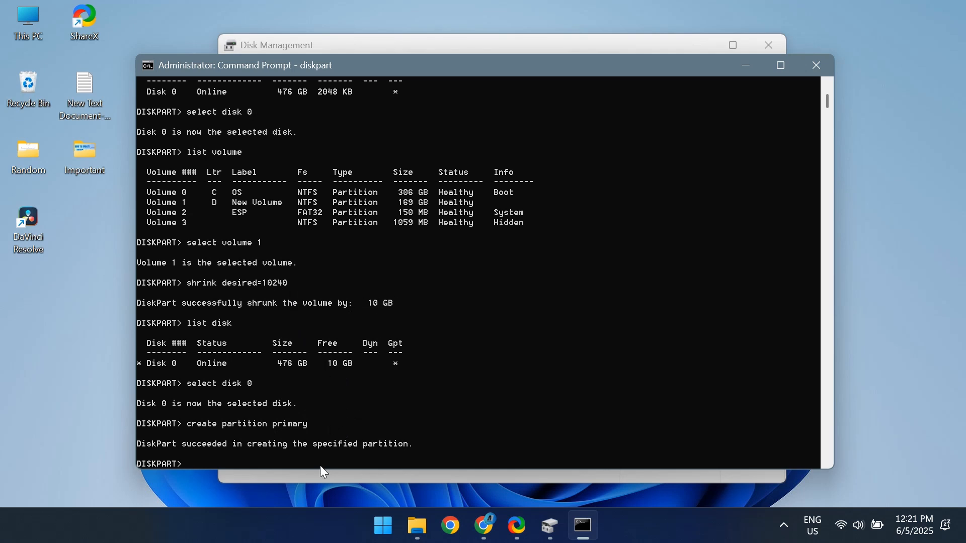
# - Check the new partition in Disk Management and the drive list under This PC in File Explorer, and minimize both windows
pyautogui.moveTo(549, 527)
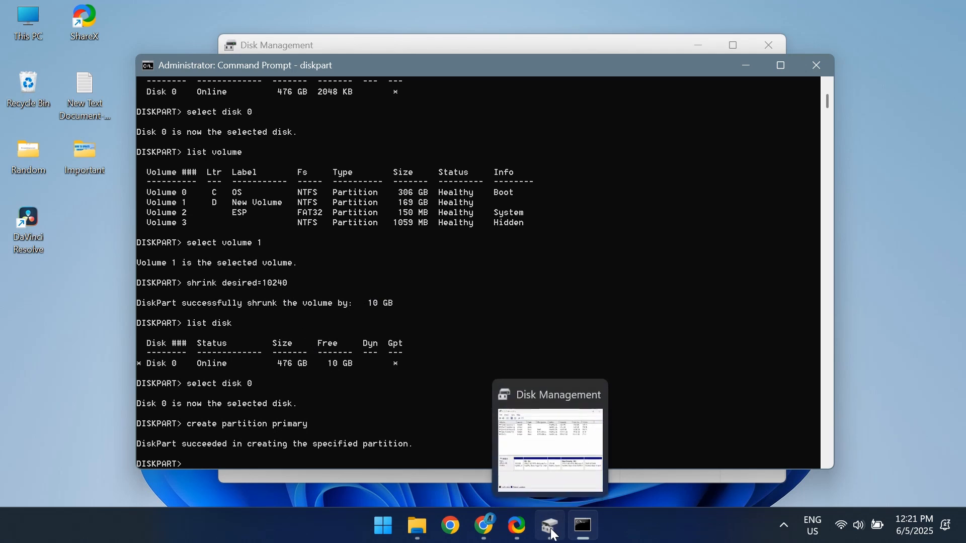
pyautogui.click(553, 427)
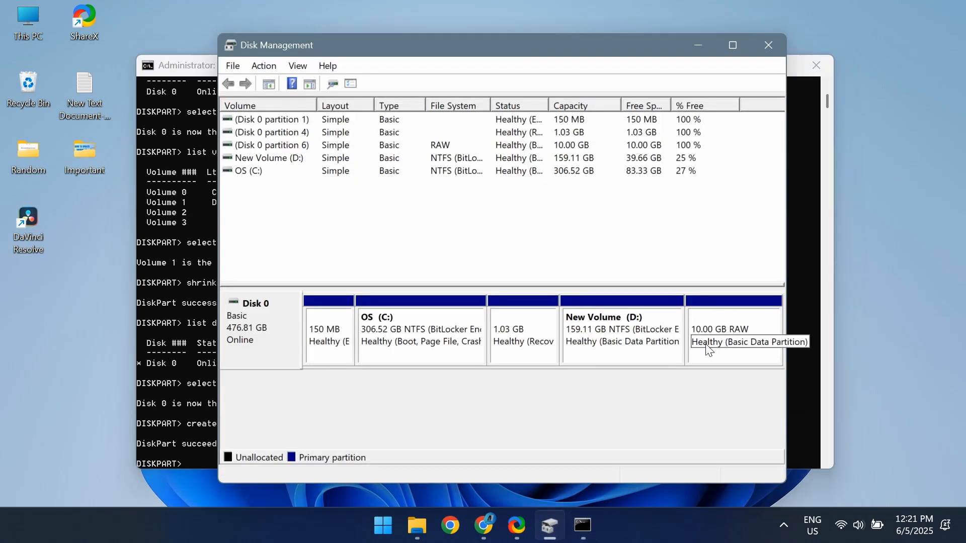
pyautogui.moveTo(421, 520)
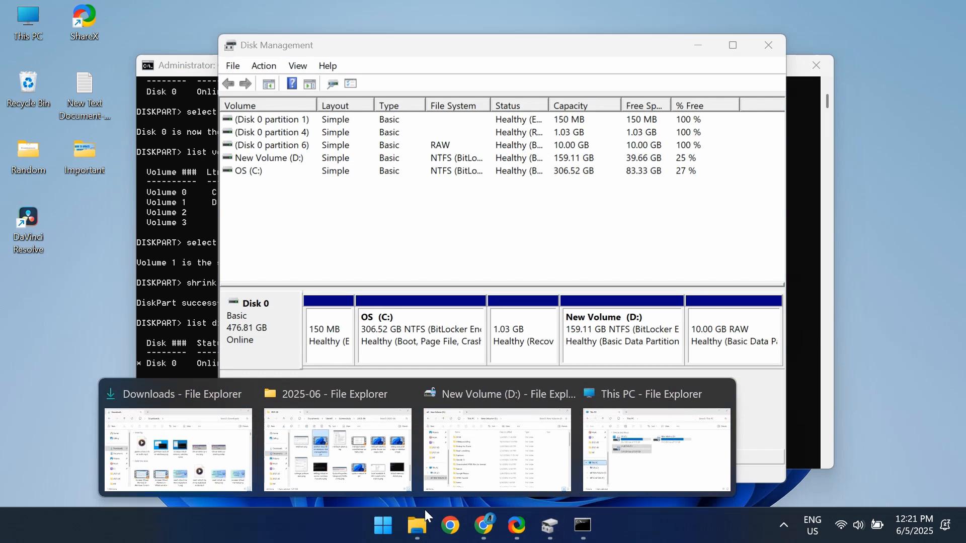
pyautogui.click(604, 452)
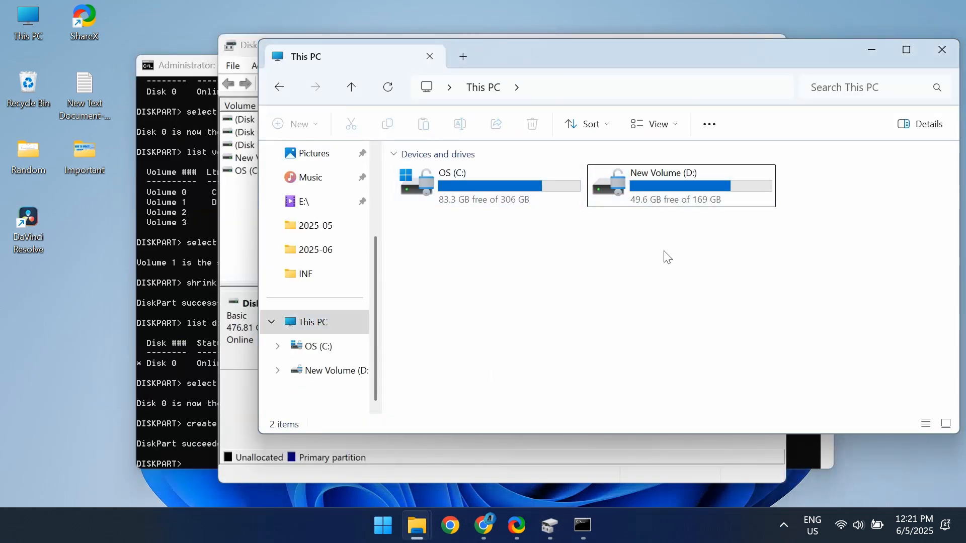
pyautogui.click(347, 326)
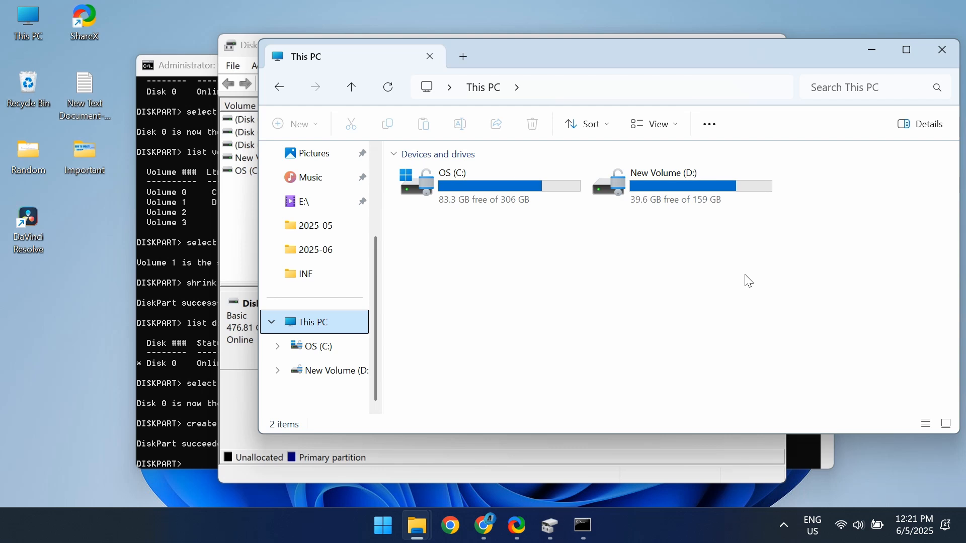
pyautogui.click(871, 50)
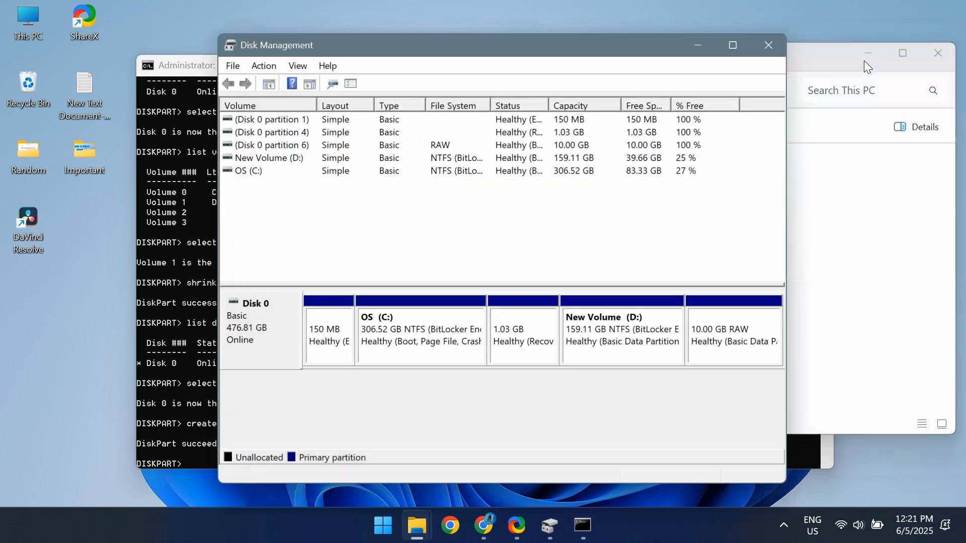
pyautogui.click(703, 55)
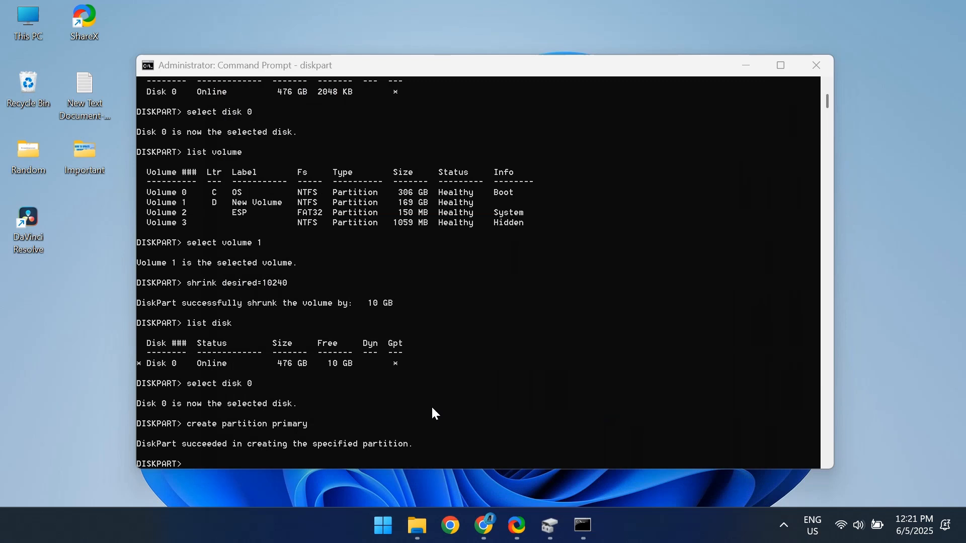
# - Quick-format the new partition as NTFS in DiskPart with format fs=ntfs quick
pyautogui.click(351, 463)
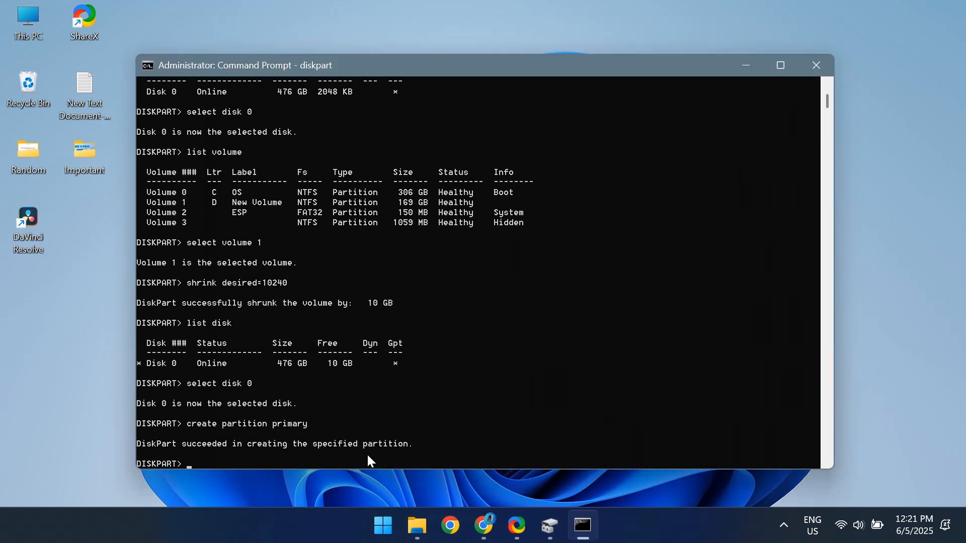
pyautogui.write('format fs=ntfs quick')
pyautogui.press('Return')
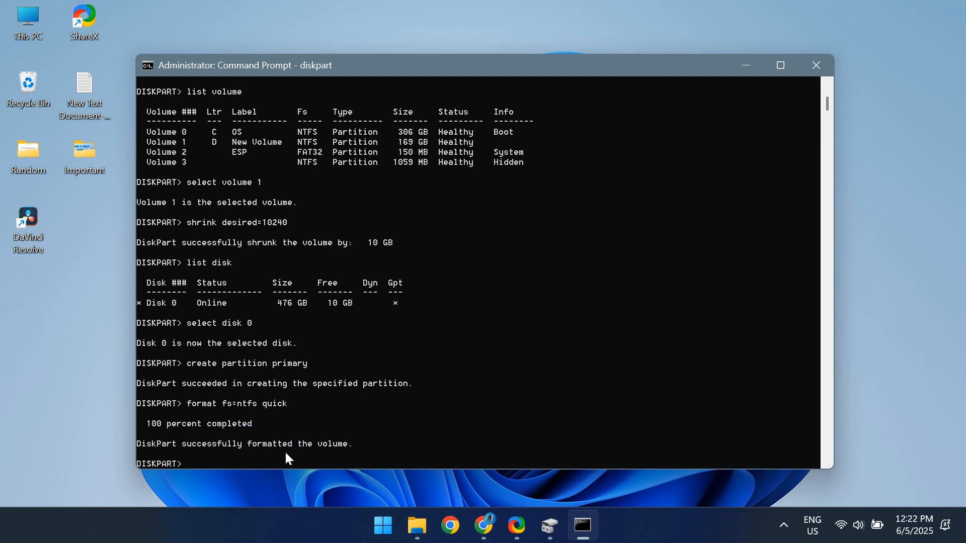
# - Assign drive letter E to the formatted partition with assign letter=E
pyautogui.write('assign letter')
pyautogui.write('=e')
pyautogui.press('BackSpace')
pyautogui.write('E')
pyautogui.press('Return')
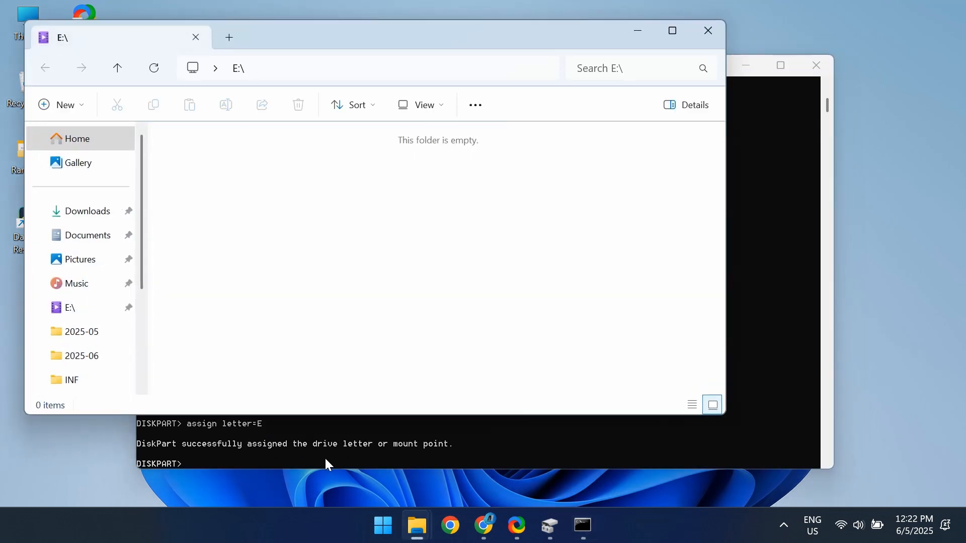
# - Reposition the E: drive's File Explorer window and show This PC to check the list of drives
pyautogui.moveTo(461, 38); pyautogui.dragTo(546, 38)
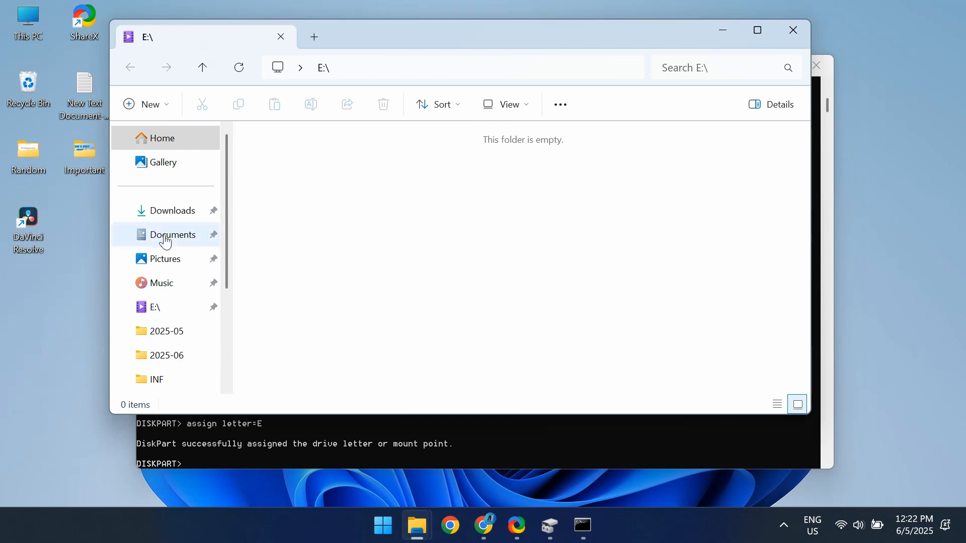
pyautogui.scroll(-3, 211, 374)
pyautogui.click(166, 278)
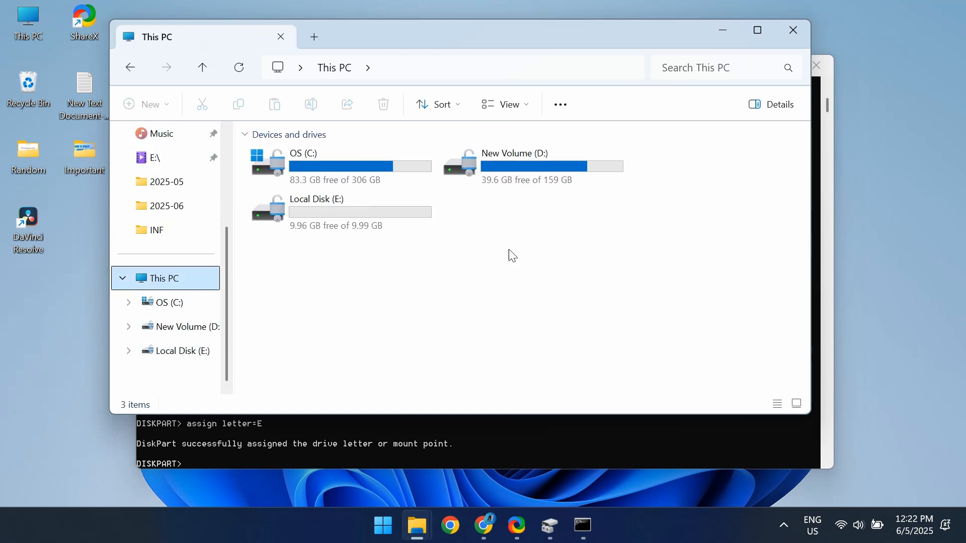